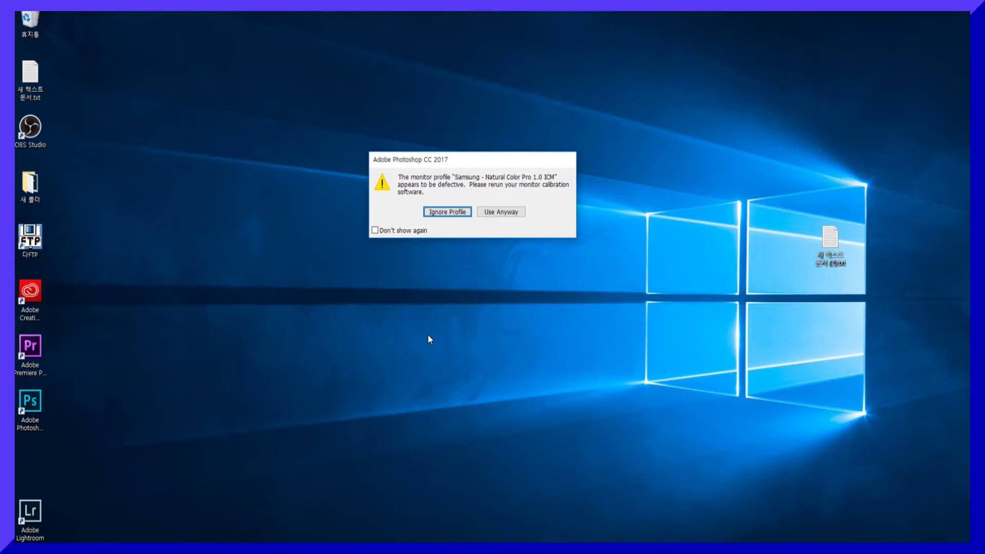
Step: Dismiss the defective monitor profile warning by choosing to ignore the profile
click(450, 215)
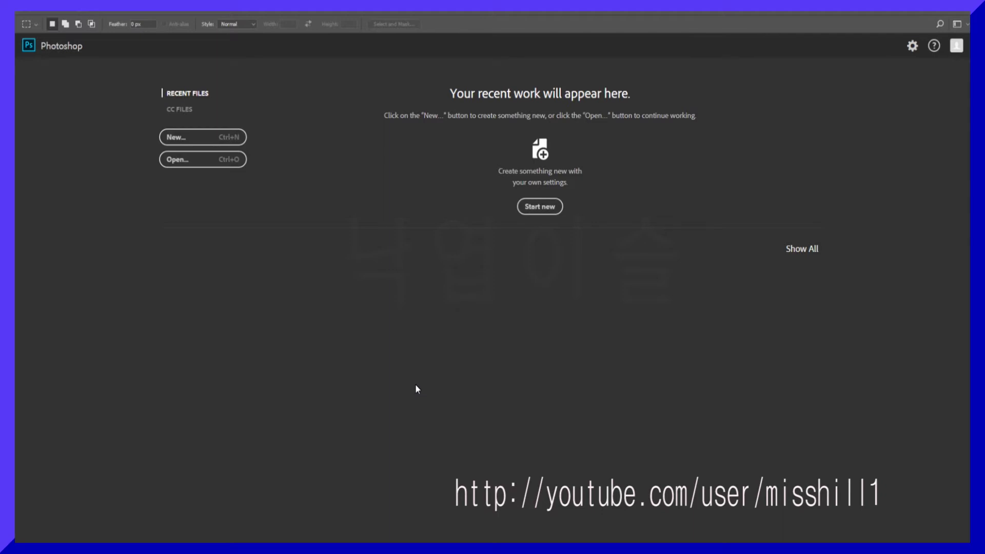
Step: Bring up General preferences from the Edit menu's Preferences list
click(56, 13)
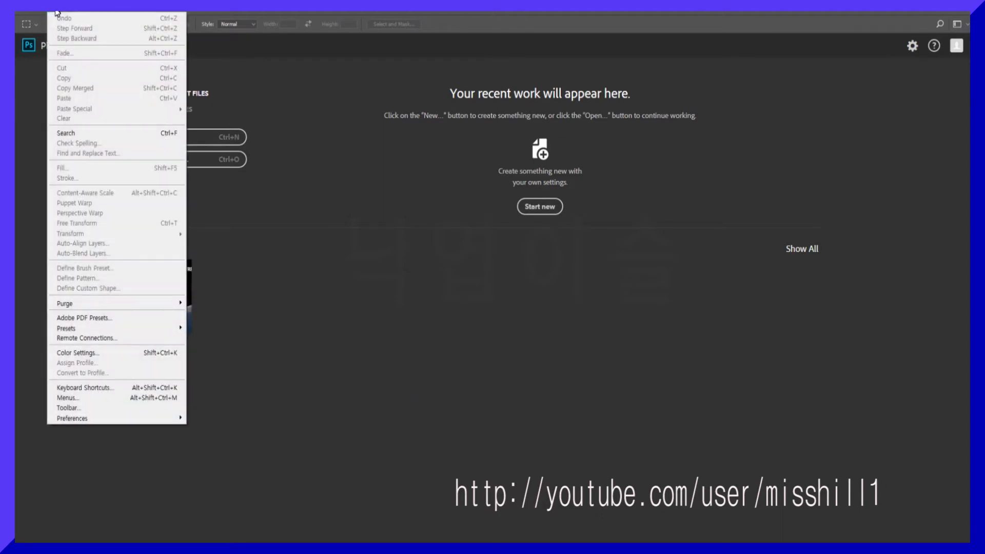
mouse_move(72, 418)
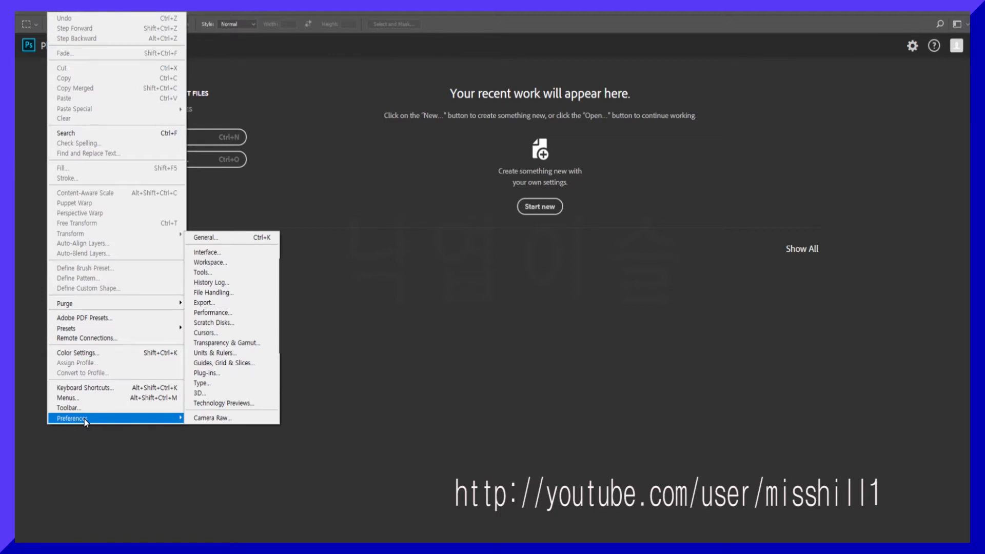
click(234, 240)
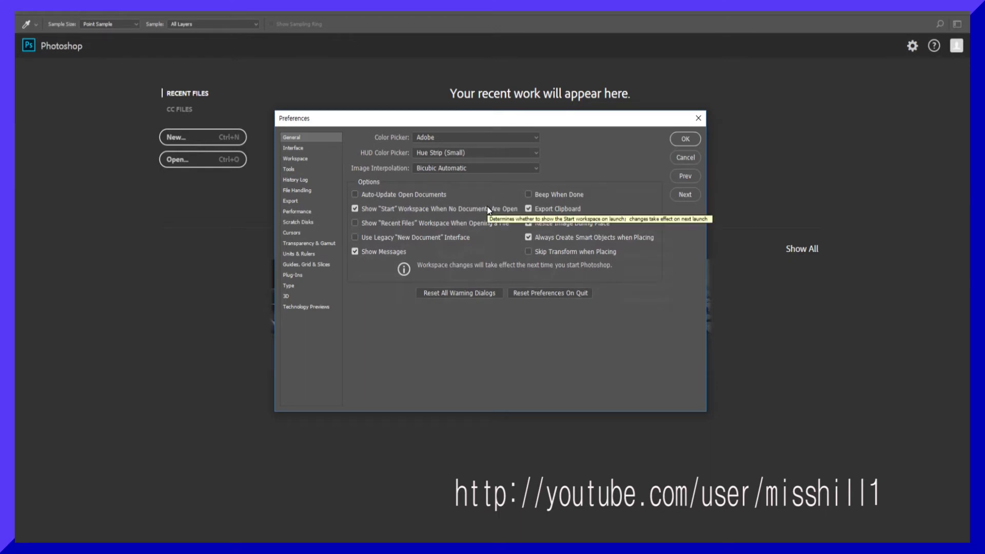
Step: Uncheck Show "Start" Workspace and Show Messages, confirm with OK, then quit Photoshop
drag(450, 121, 547, 246)
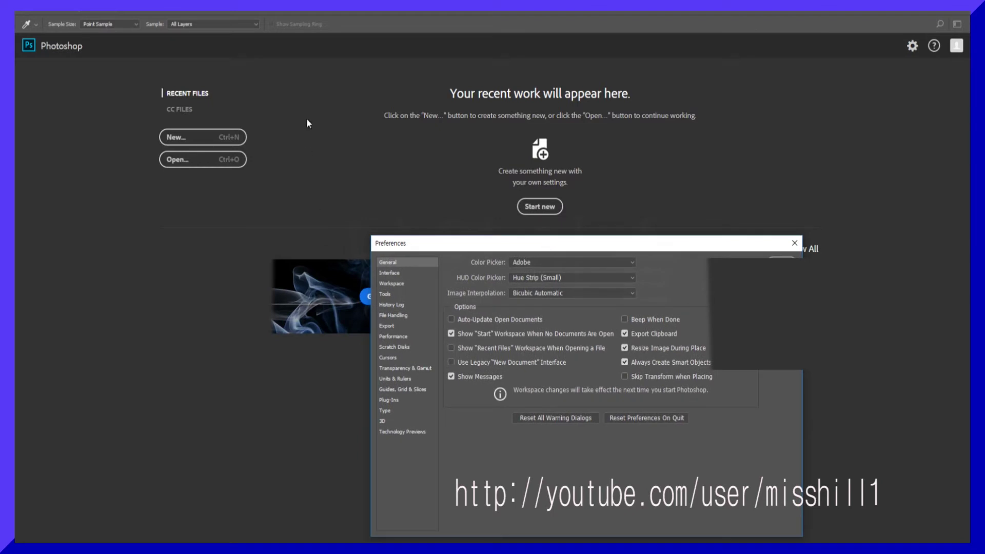
mouse_move(615, 244)
mouse_down()
mouse_move(506, 140)
mouse_move(516, 146)
mouse_up()
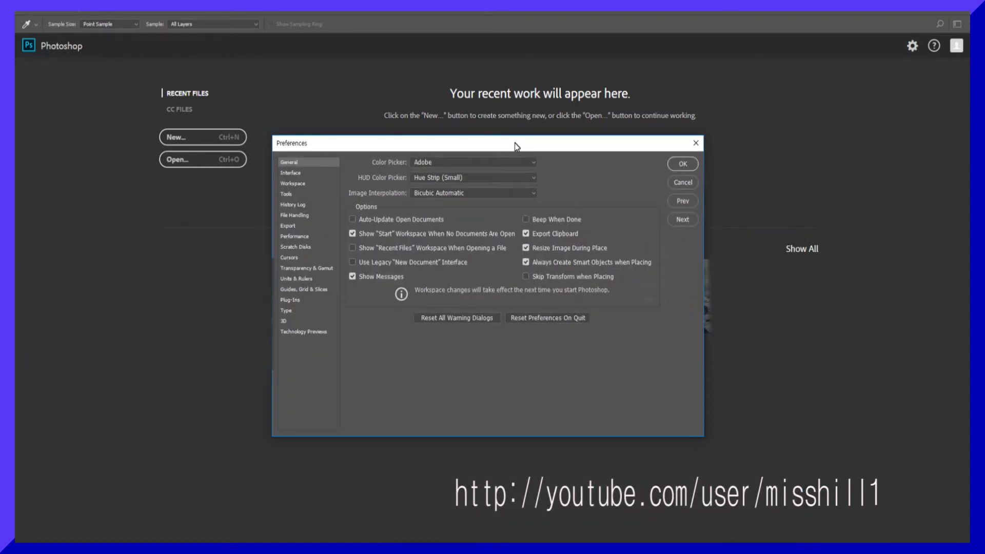
click(353, 233)
click(352, 277)
click(686, 163)
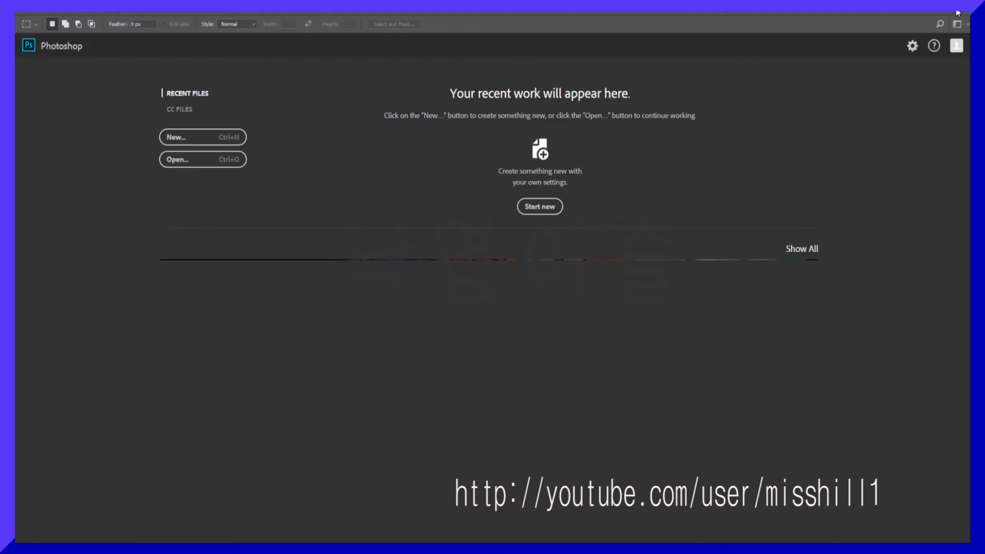
click(957, 13)
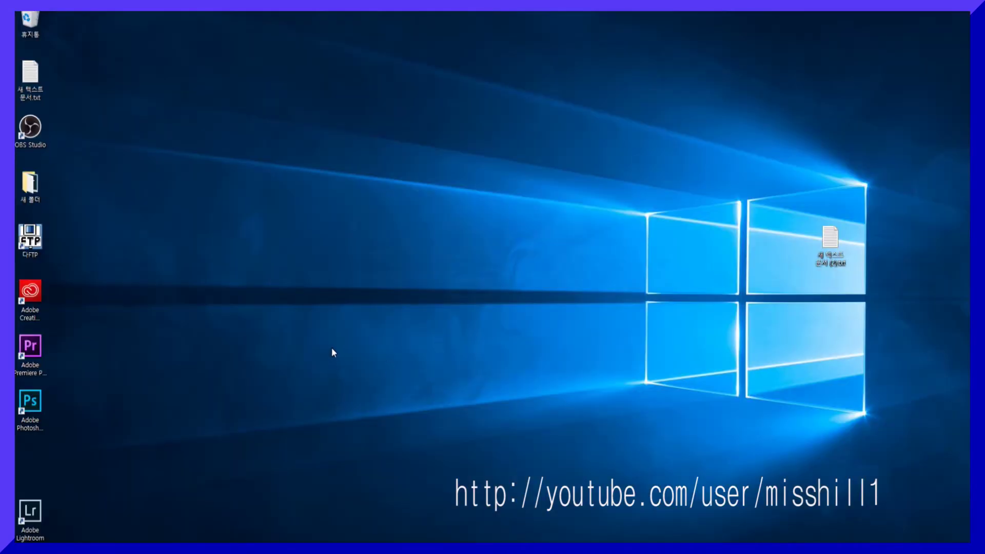
Step: Dismiss the display driver warning so Photoshop opens to the plain workspace
click(448, 214)
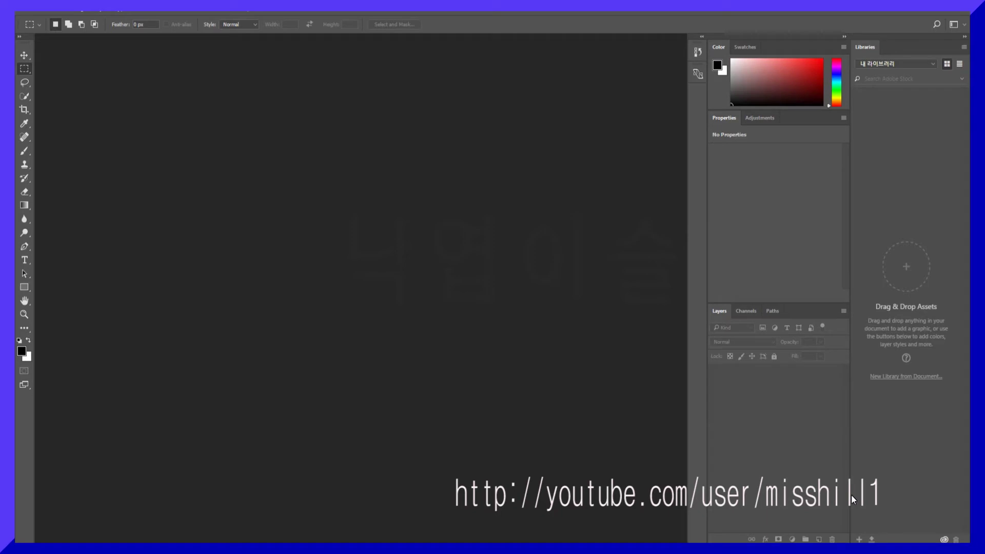
Step: Close the Libraries panel from the Window menu and bring up the Edit menu
click(218, 11)
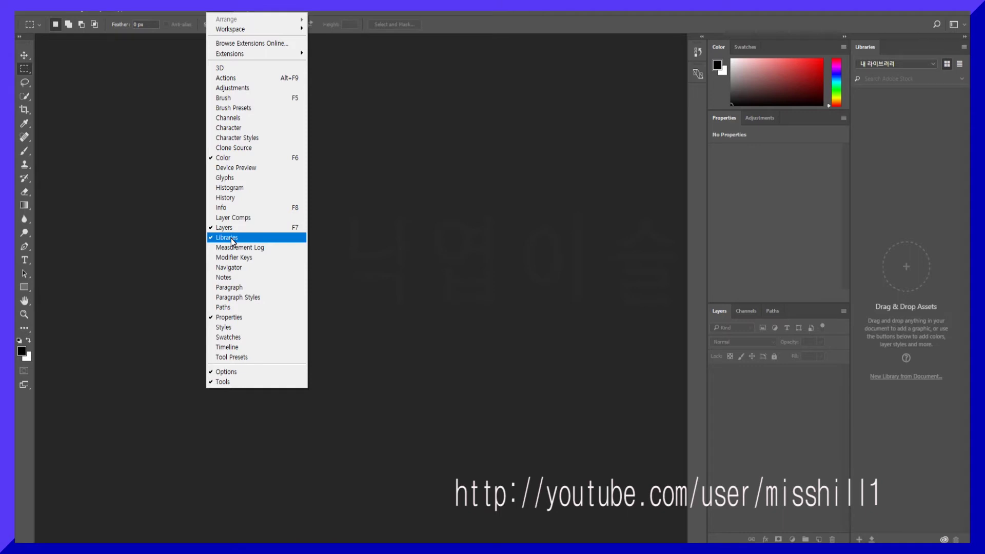
click(226, 237)
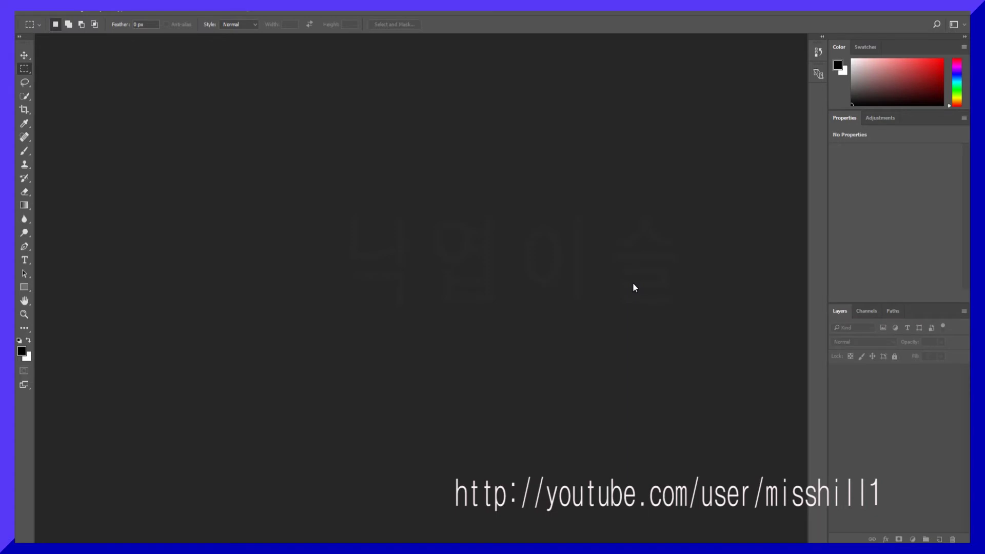
click(61, 11)
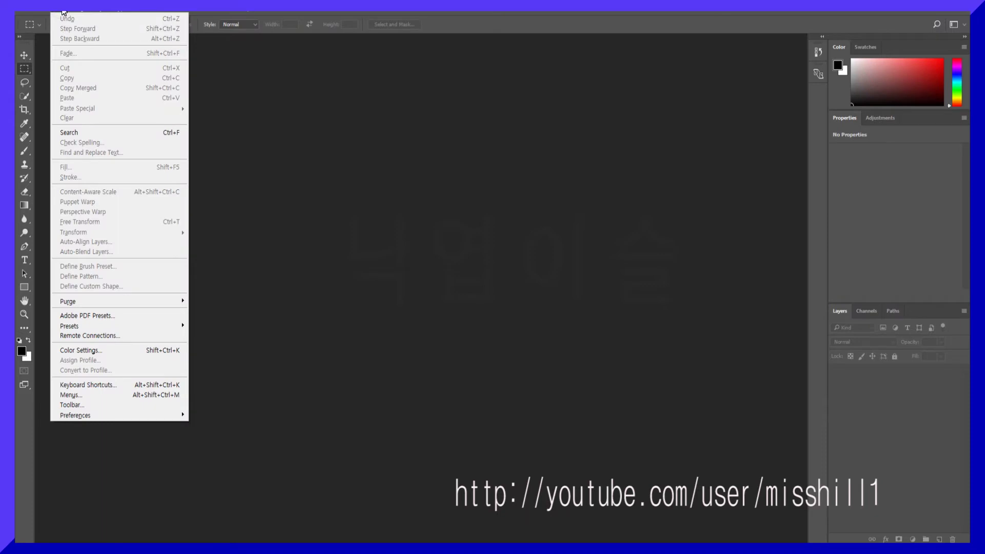
mouse_move(116, 415)
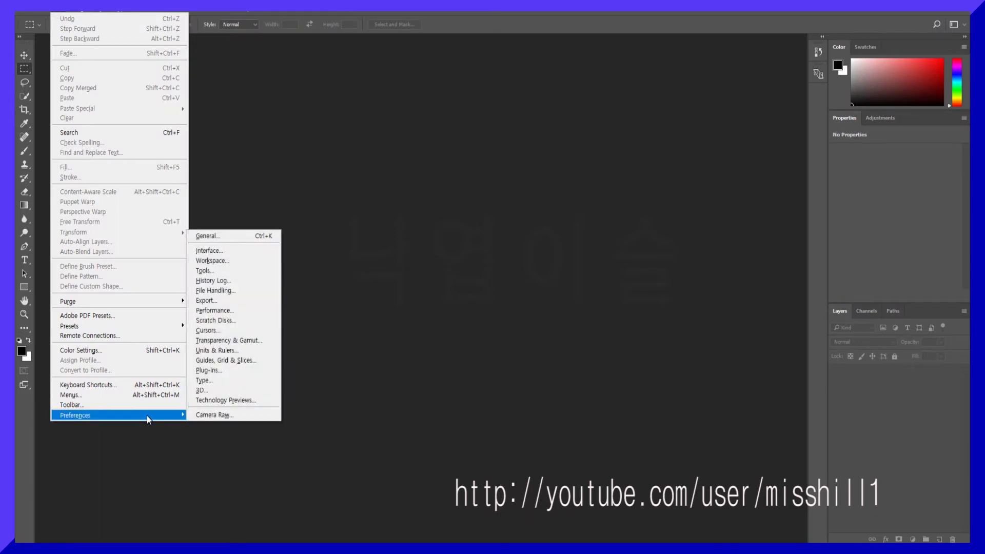
Step: Open General preferences with Ctrl+K and view the Windows/Adobe colour picker choices
key(ctrl+k)
key(i)
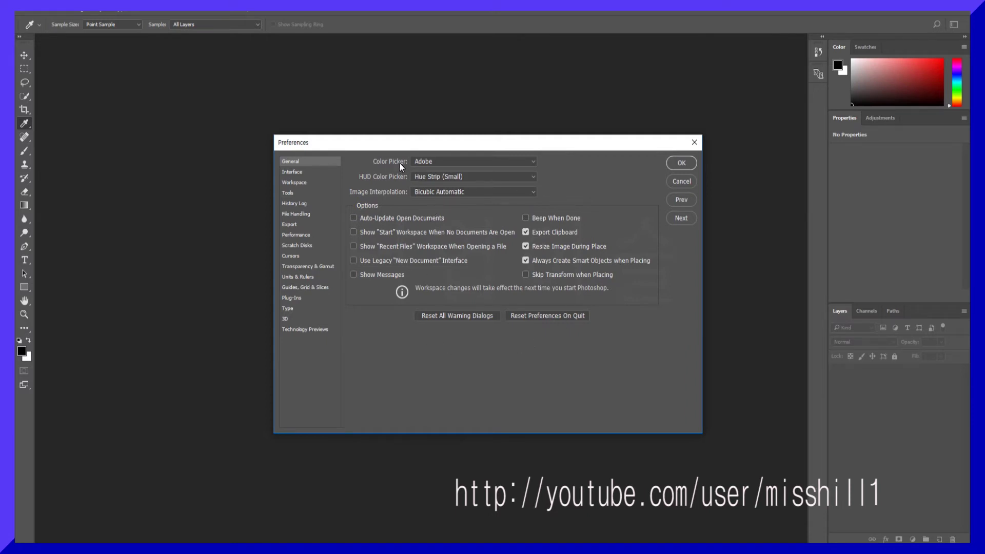
click(531, 161)
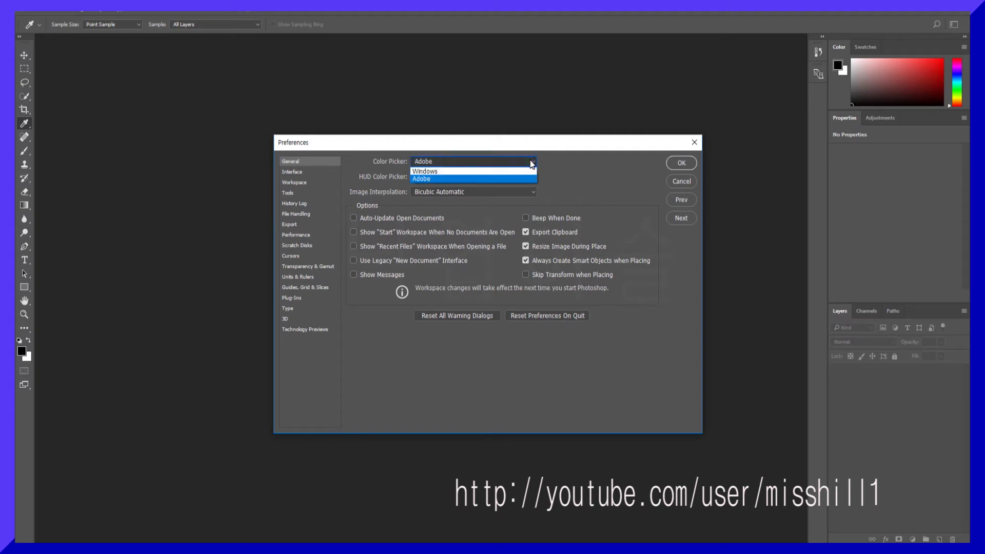
click(531, 163)
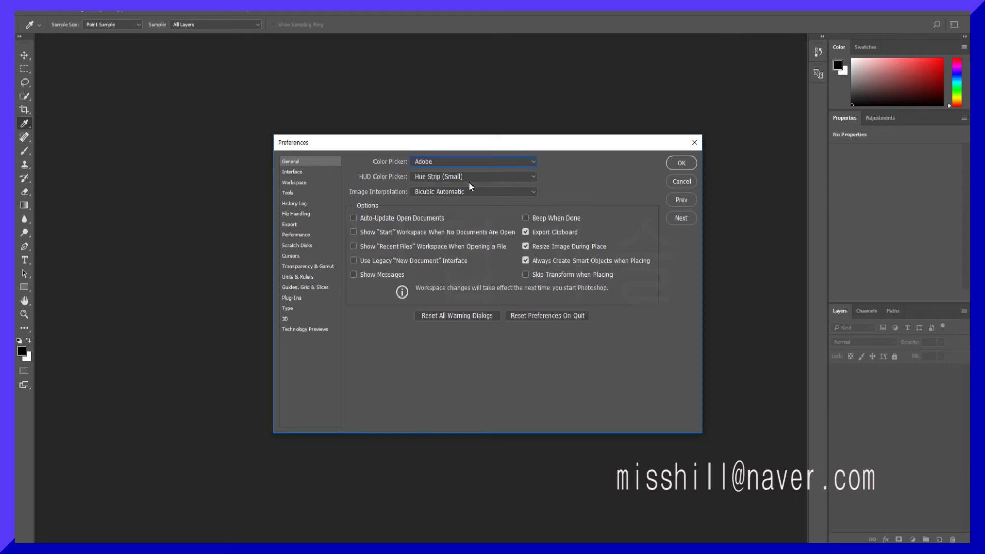
click(534, 175)
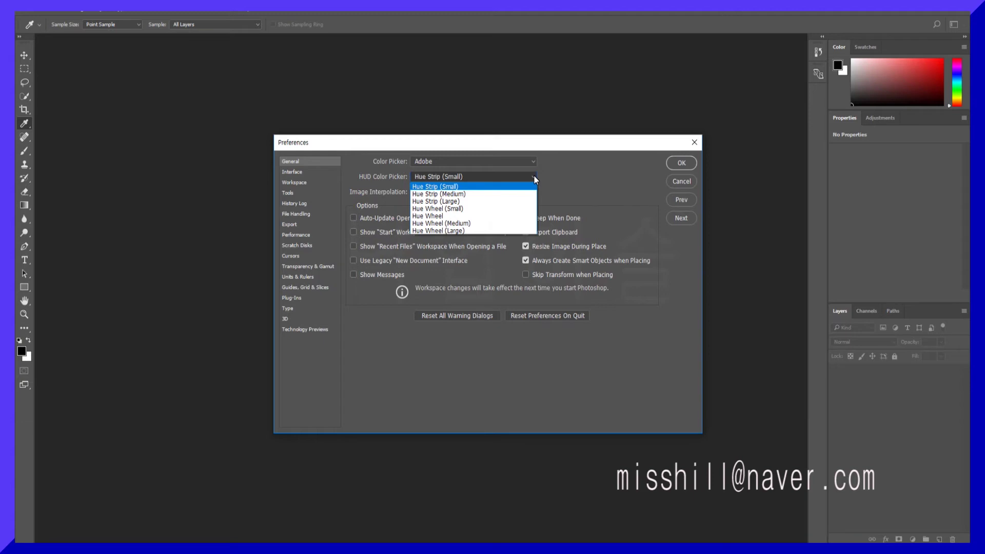
click(586, 180)
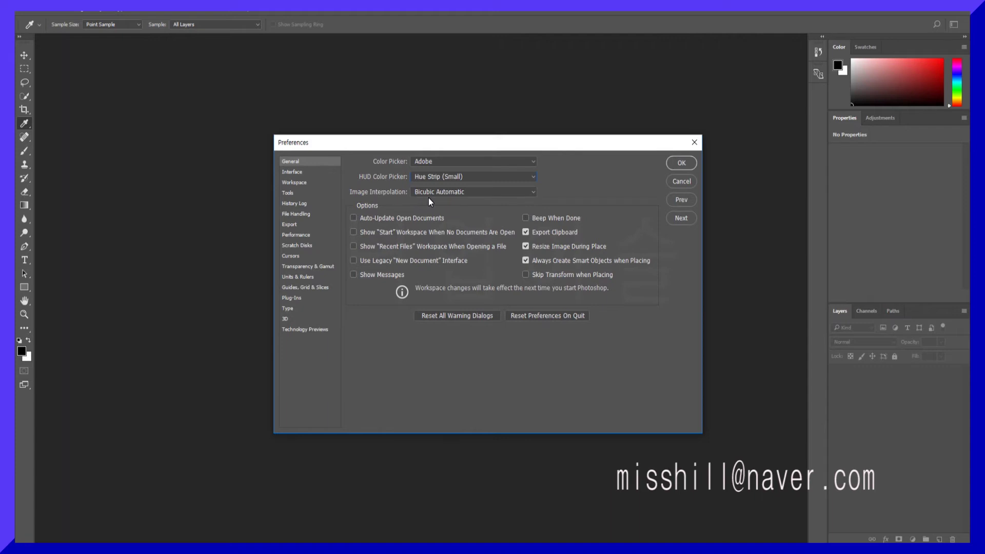
click(534, 193)
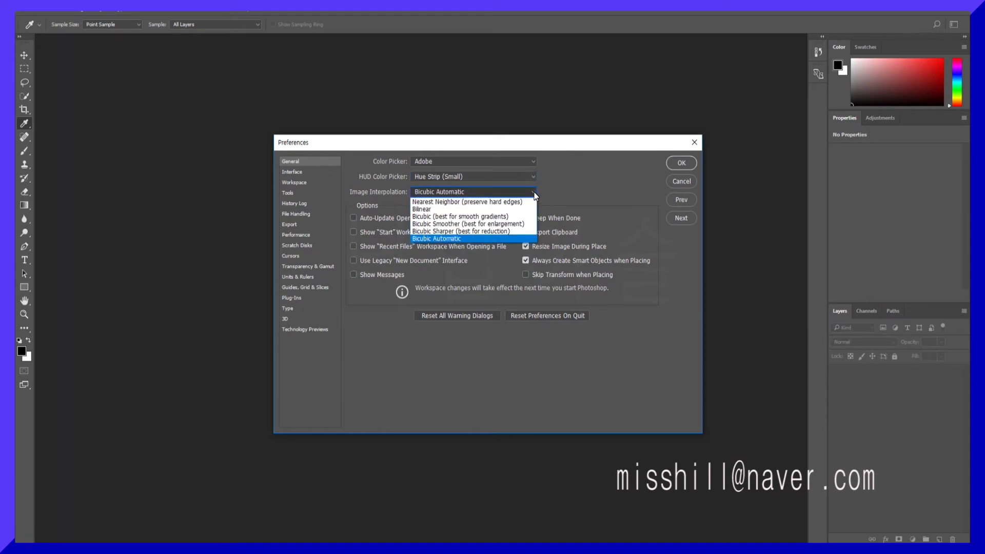
click(520, 238)
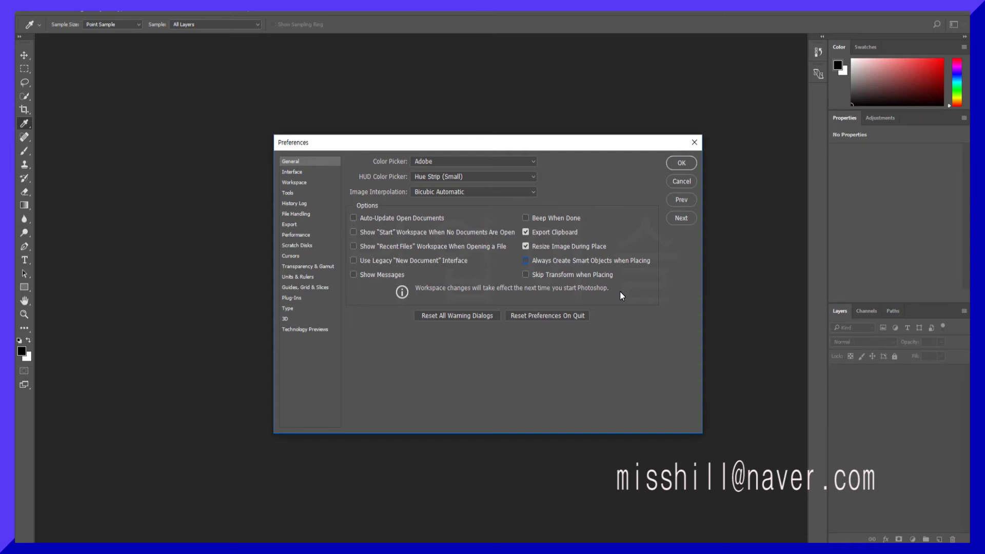
Step: Show the Interface page and its Standard Screen Mode colour choices, Default to Custom
click(297, 172)
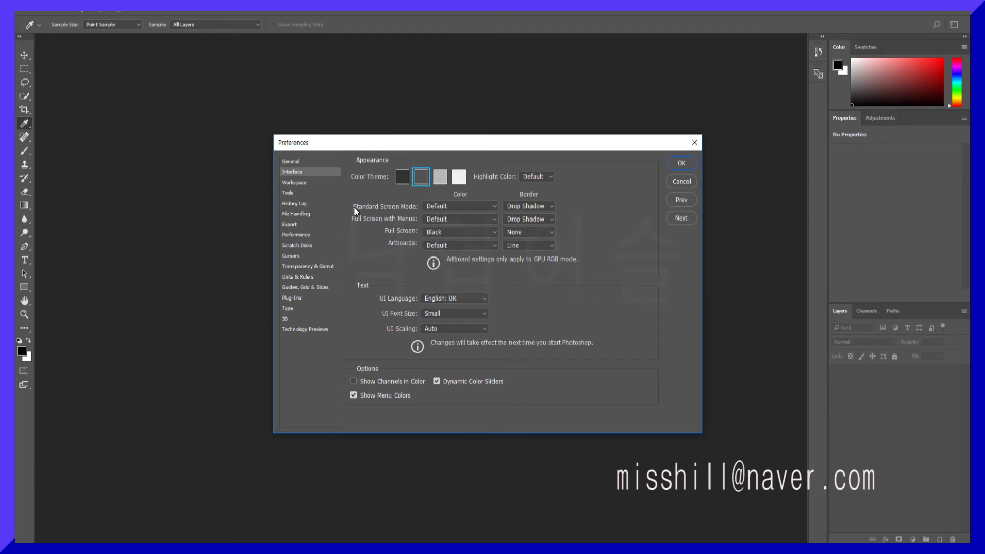
click(494, 207)
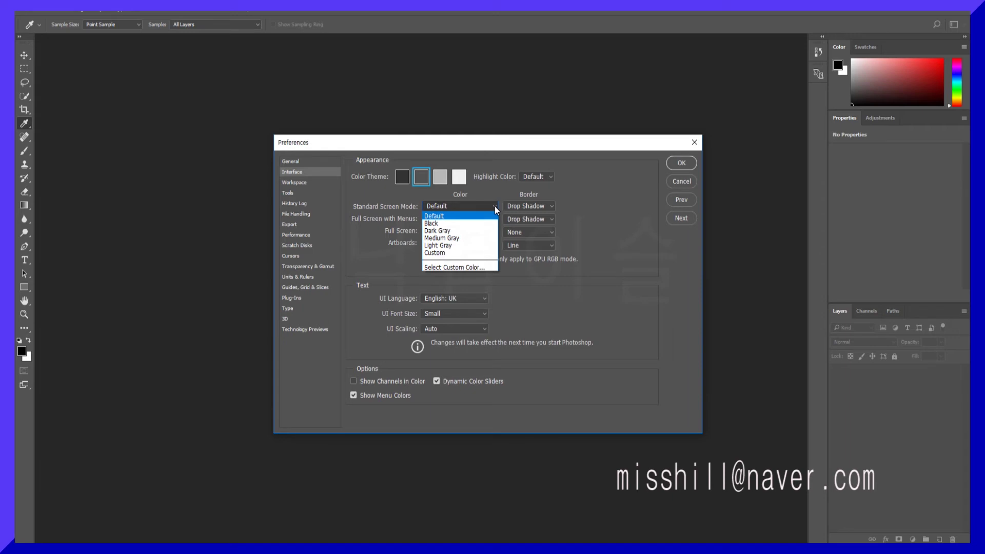
click(495, 206)
click(495, 207)
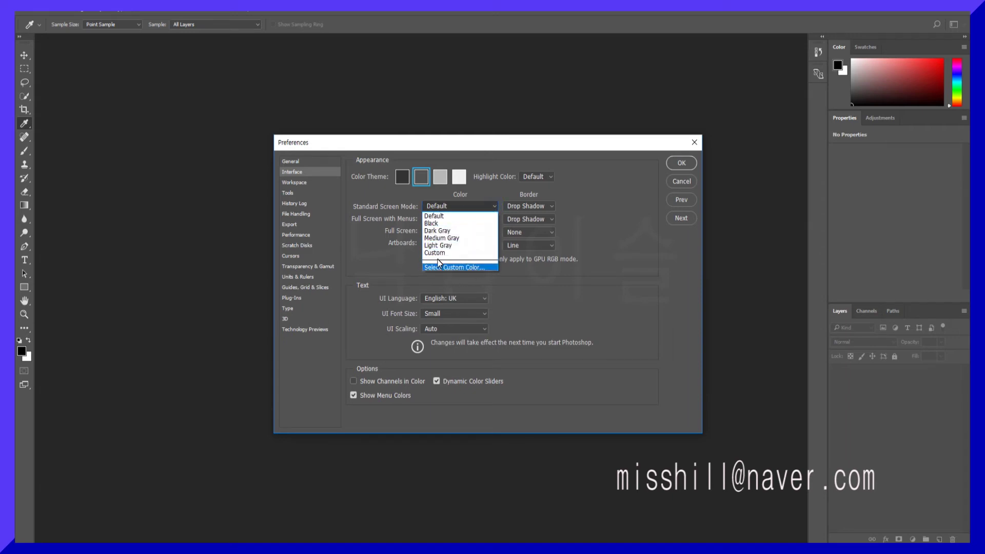
click(515, 195)
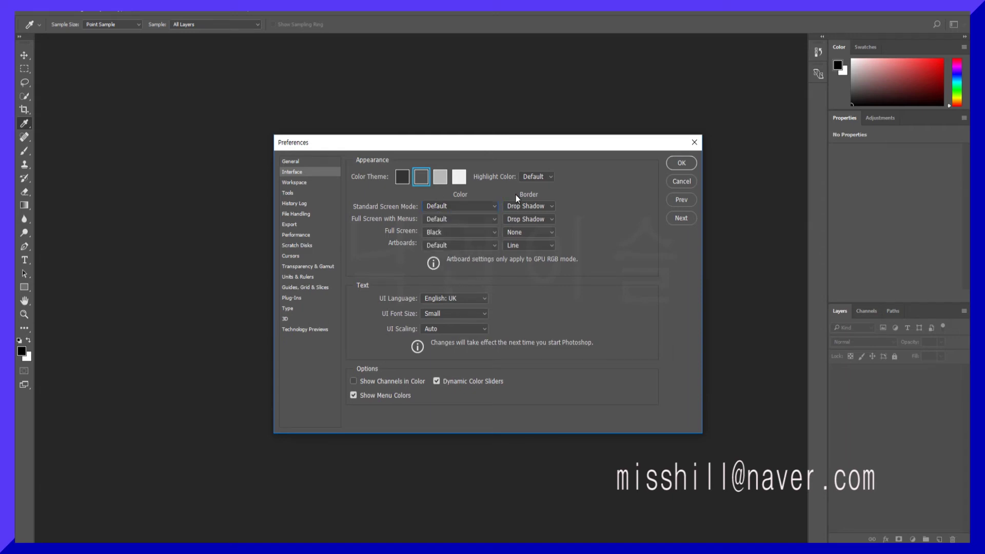
click(550, 205)
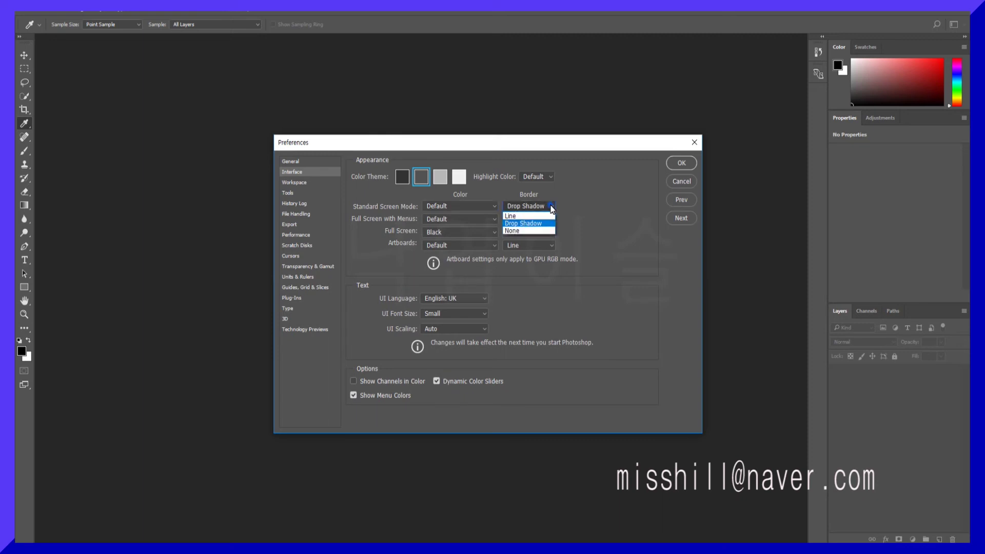
click(633, 222)
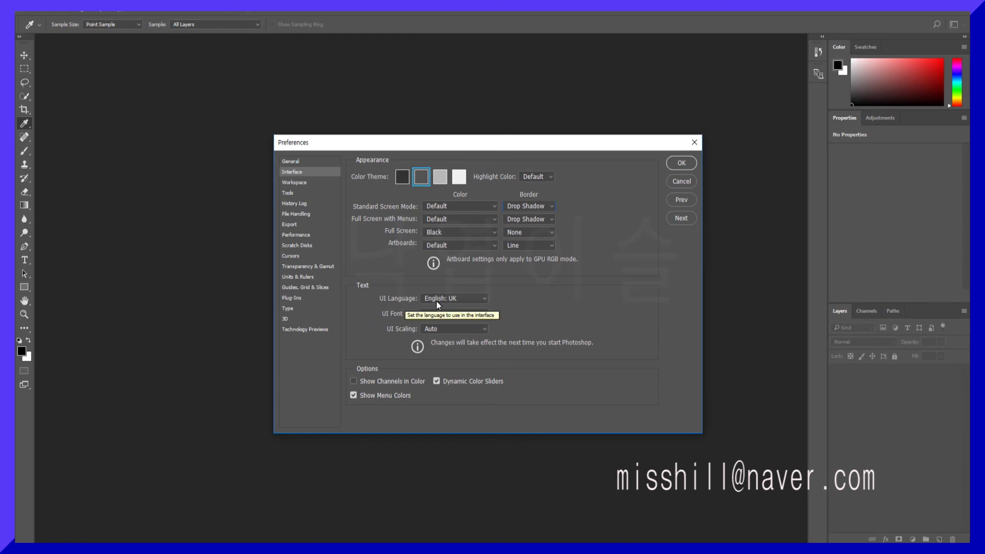
click(484, 298)
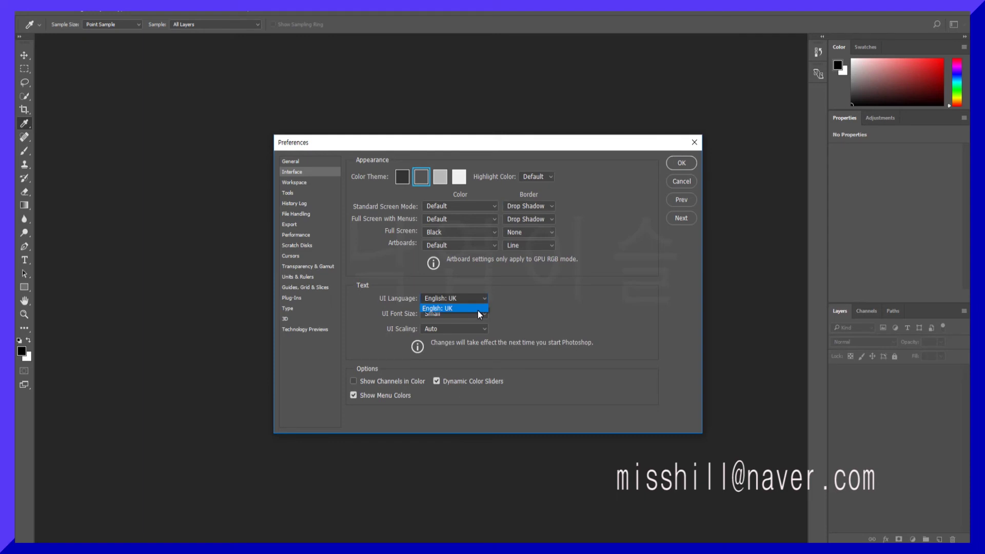
click(479, 310)
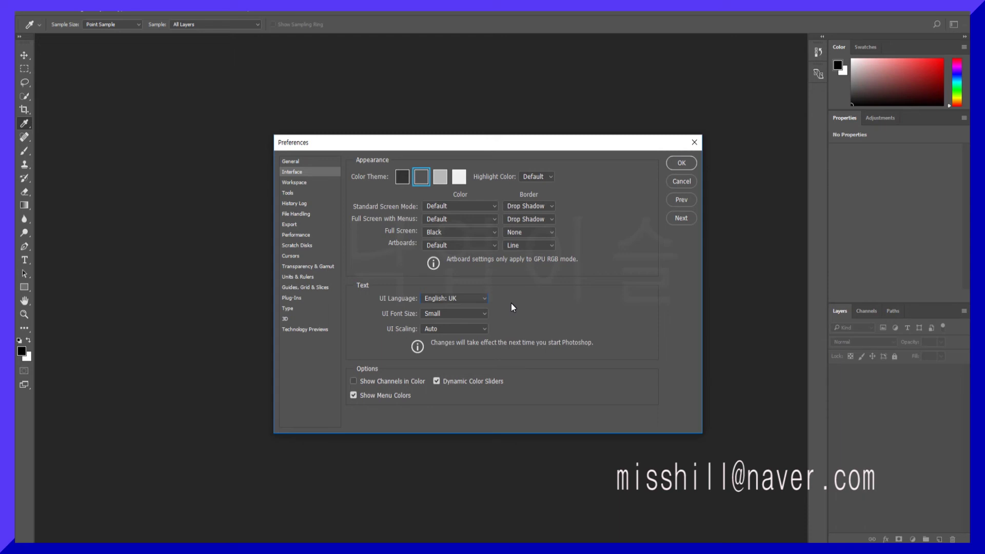
click(485, 311)
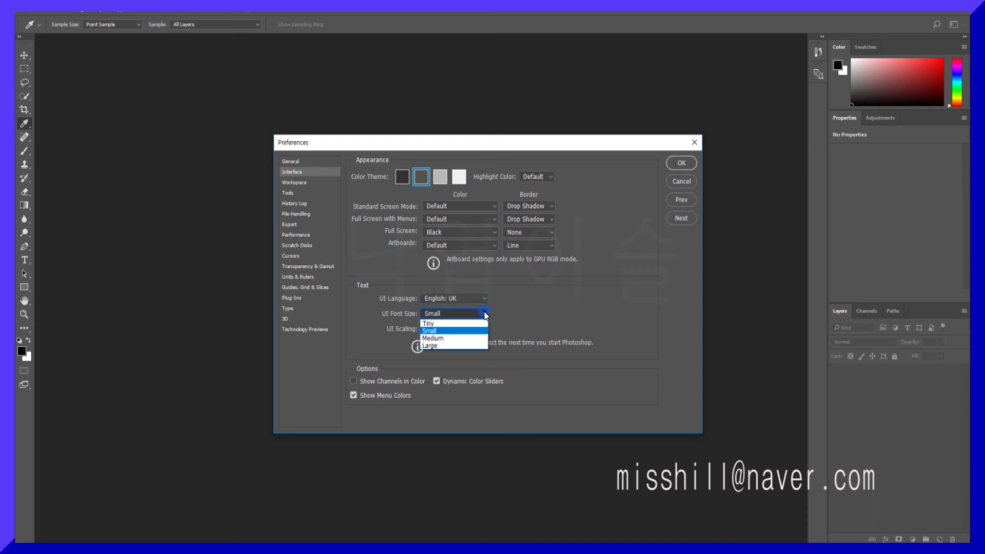
click(466, 331)
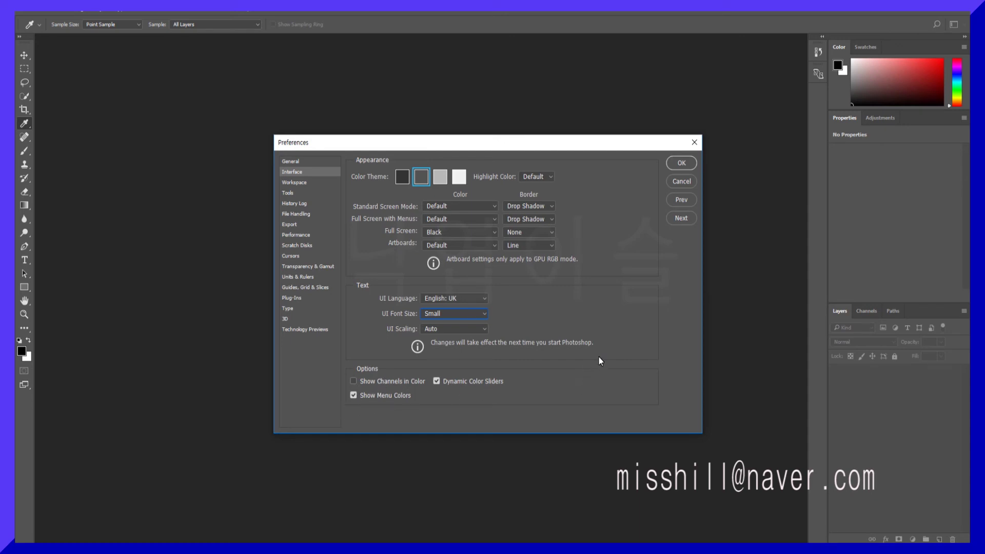
Step: Switch to the Workspace page showing tabbed documents, floating docking and Large Tabs options
click(290, 184)
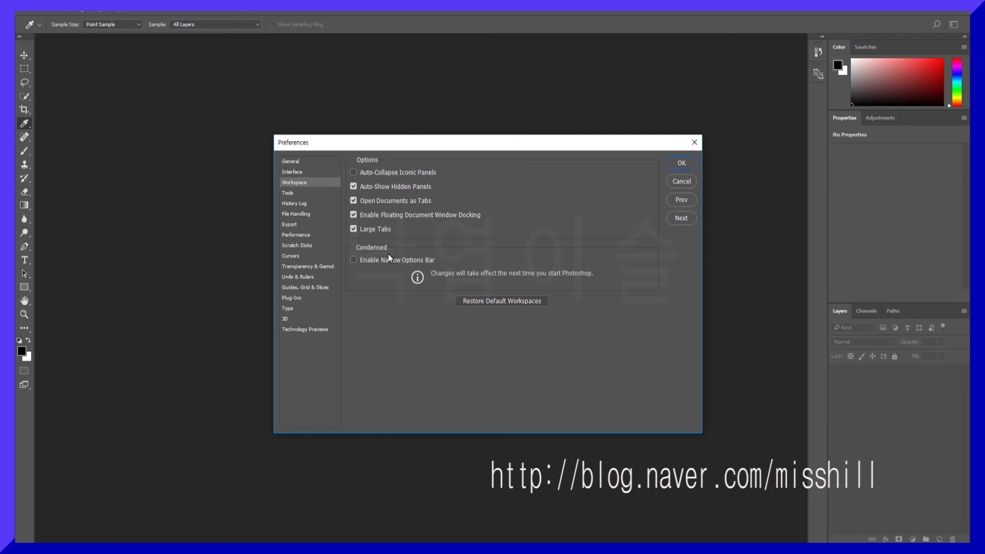
Step: Switch to the Tools page listing tool tips, animated zoom, scroll-wheel zoom and overscroll
click(289, 193)
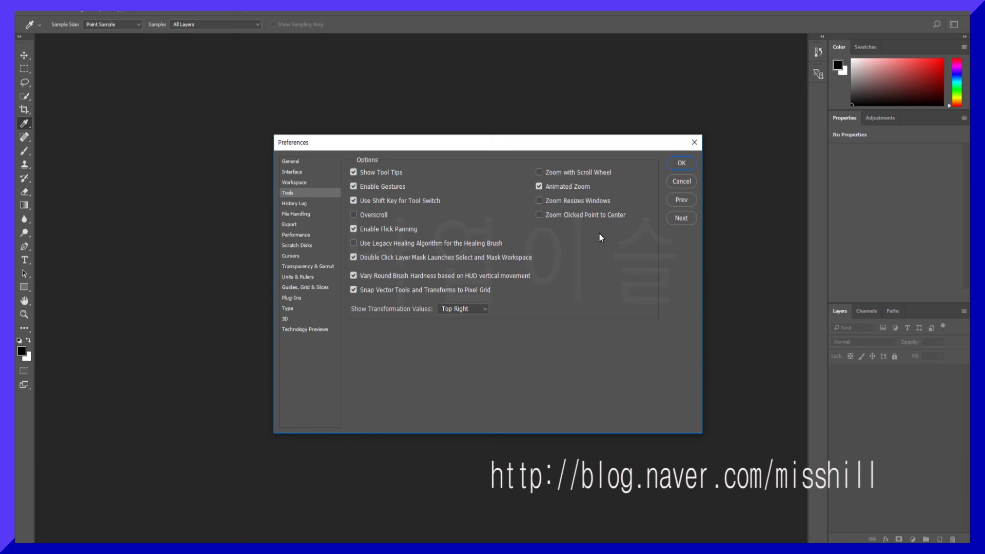
Step: Check Overscroll, Zoom with Scroll Wheel, Zoom Resizes Windows and Zoom Clicked Point to Center
click(354, 214)
click(540, 172)
click(540, 200)
click(540, 215)
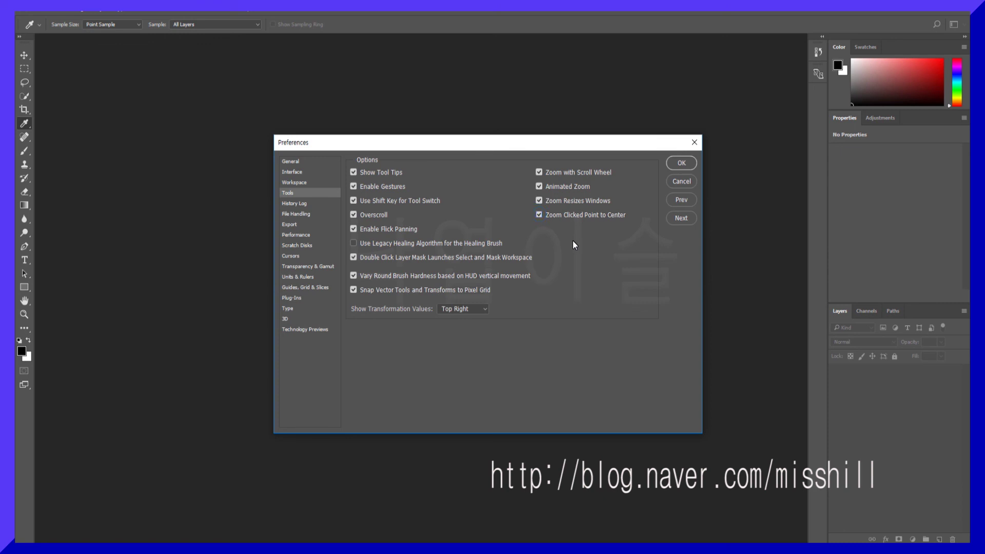